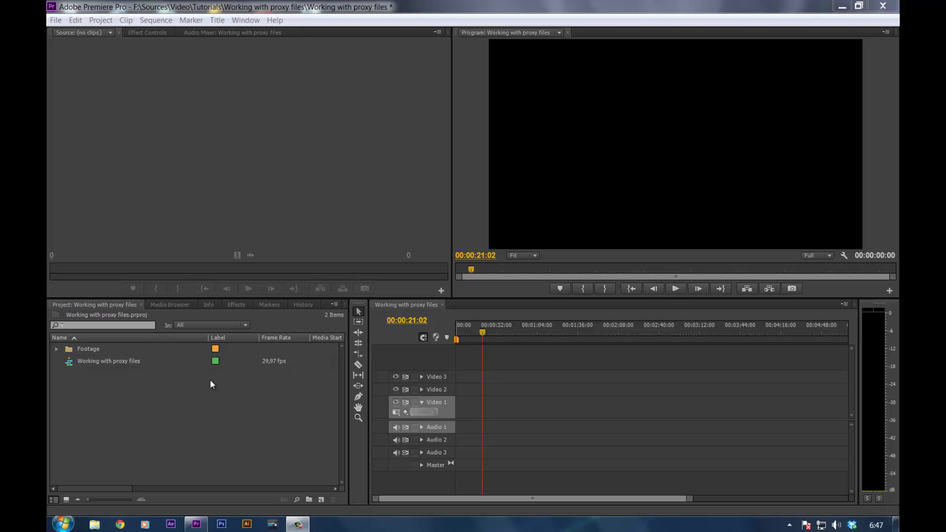
# Step: Drag 1.mp4–11.mp4 from the Footage bin onto Video 1 and Audio 1, keeping existing sequence settings
pyautogui.click(56, 348)
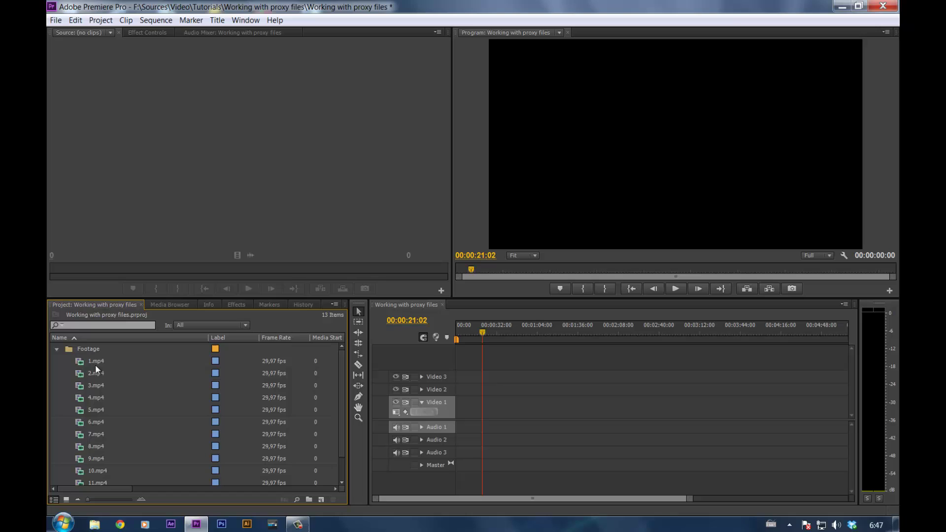
pyautogui.scroll(-1, 96, 409)
pyautogui.keyDown('shift'); pyautogui.click(101, 456); pyautogui.keyUp('shift')
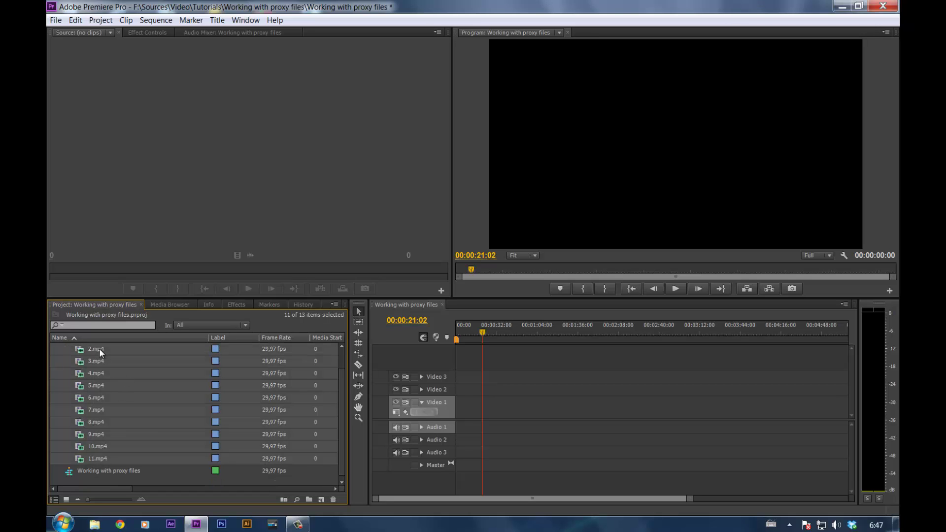
pyautogui.scroll(1, 119, 374)
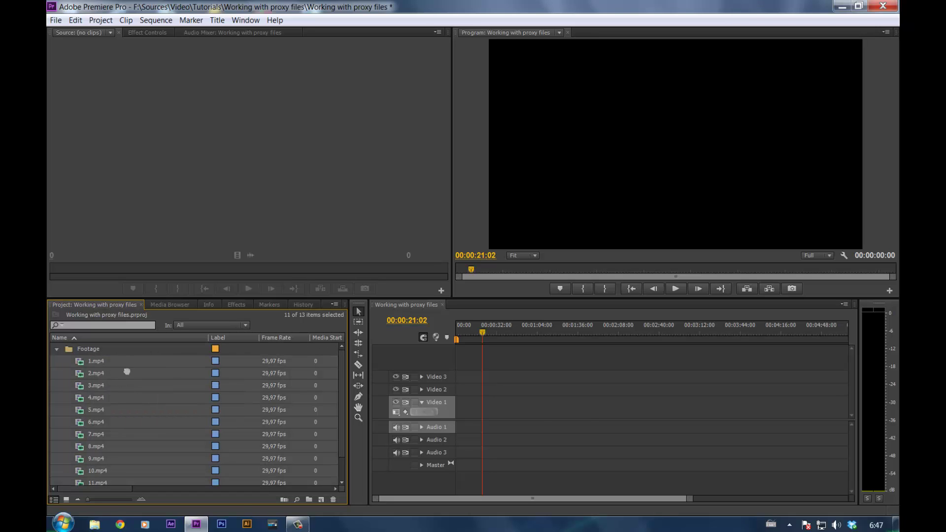
pyautogui.moveTo(128, 372); pyautogui.dragTo(476, 429)
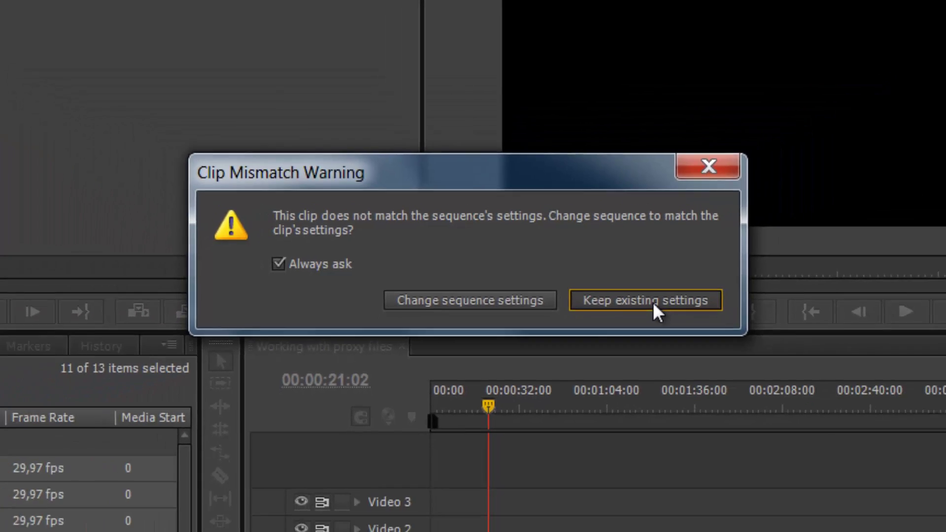
pyautogui.click(654, 301)
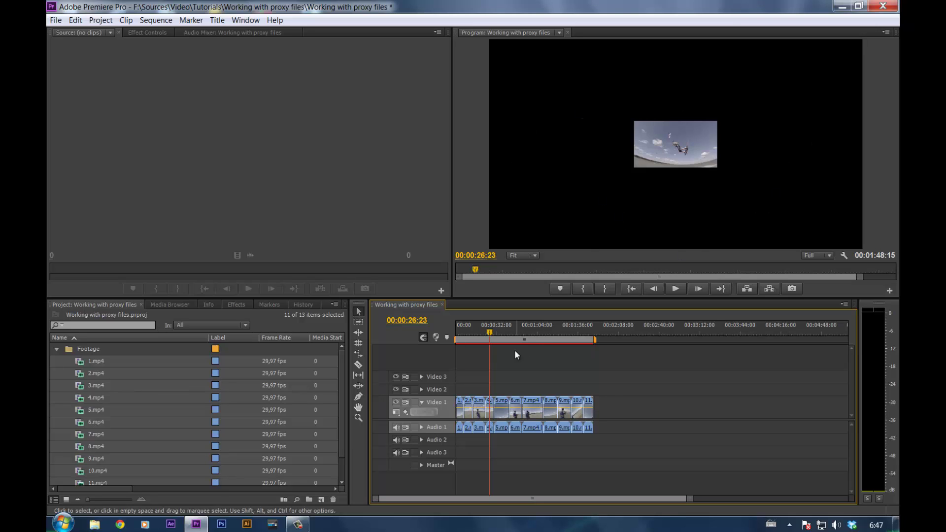
# Step: Apply Scale to Frame Size to all eleven Video 1 clips and scrub the playhead to check
pyautogui.moveTo(625, 412); pyautogui.dragTo(446, 417)
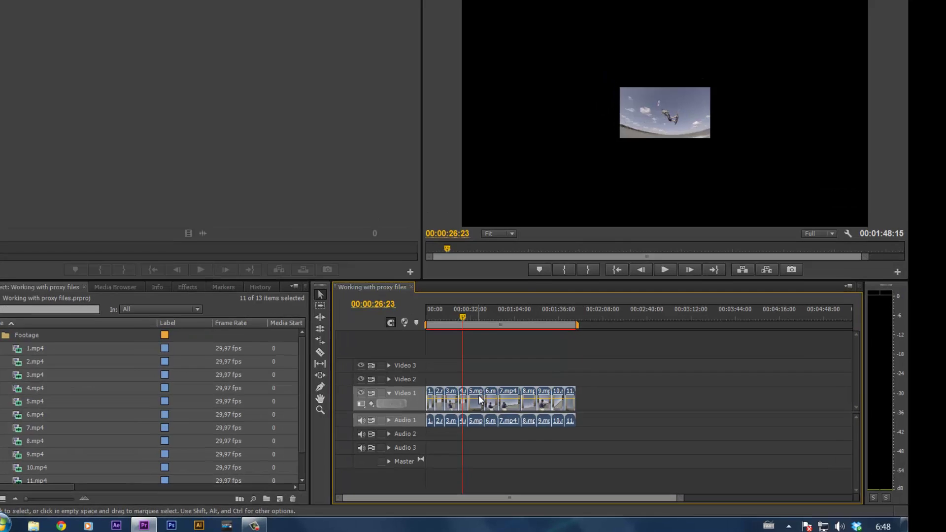
pyautogui.rightClick(503, 404)
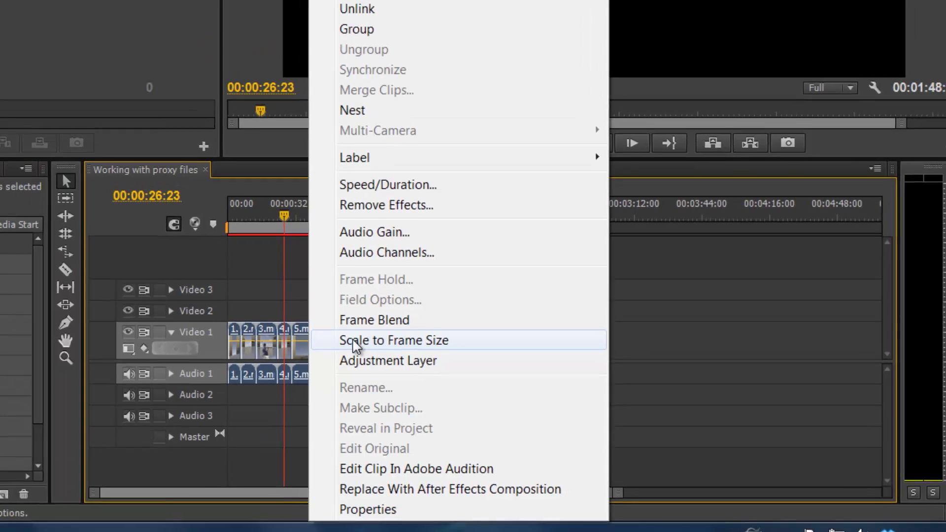
pyautogui.click(298, 318)
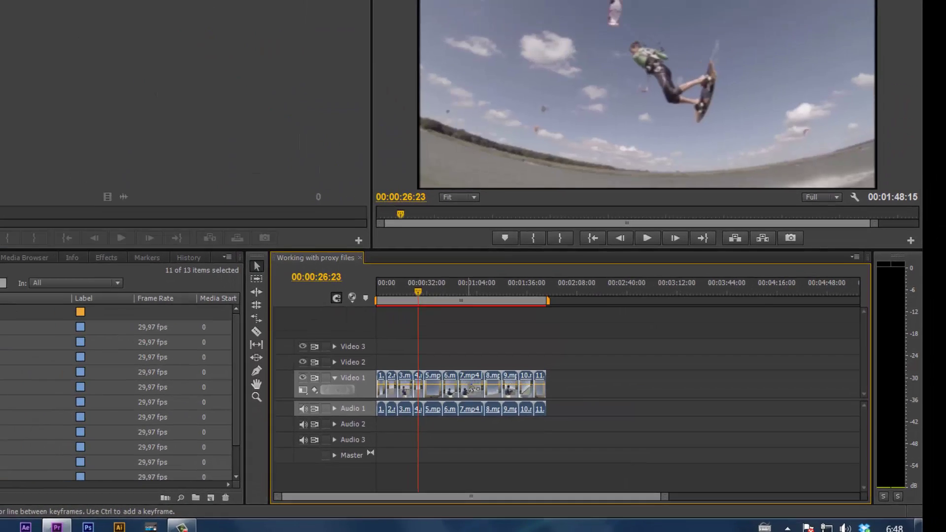
pyautogui.moveTo(220, 186); pyautogui.dragTo(200, 176)
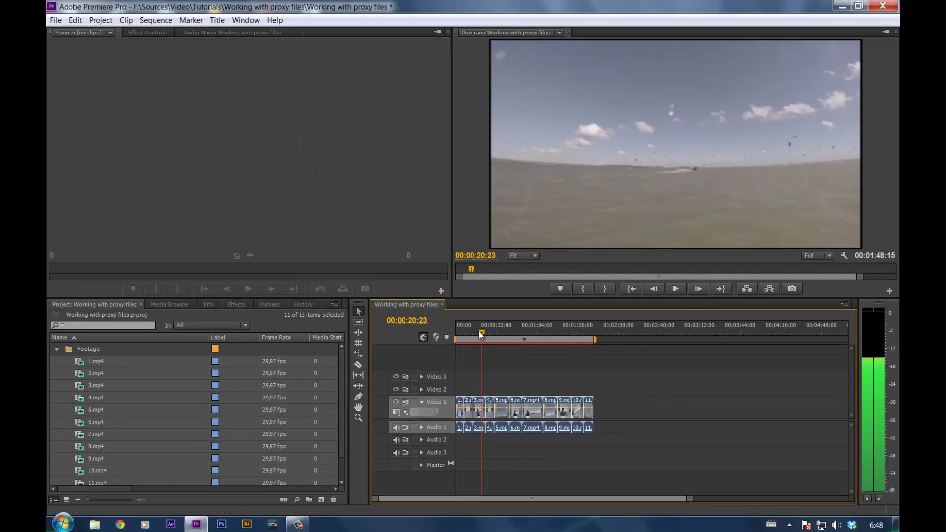
pyautogui.moveTo(481, 335); pyautogui.dragTo(491, 334)
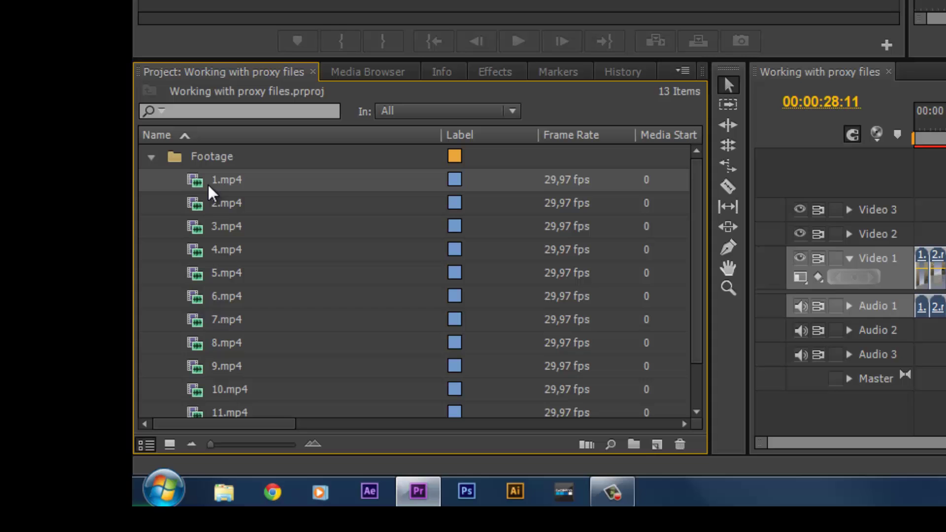
# Step: Make clips 1.mp4–11.mp4 offline in the Project panel with Media Files Remain on Disk
pyautogui.scroll(-1, 90, 404)
pyautogui.keyDown('shift'); pyautogui.click(228, 366); pyautogui.keyUp('shift')
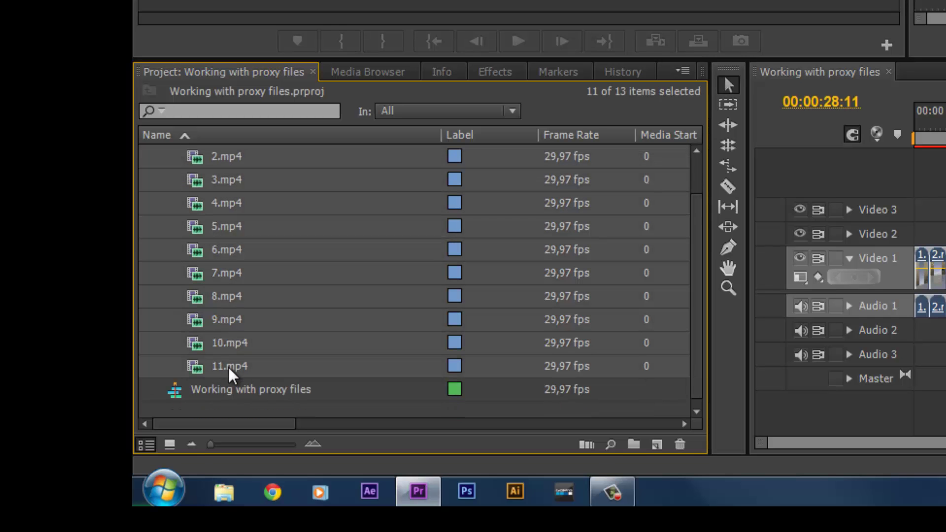
pyautogui.scroll(1, 224, 266)
pyautogui.rightClick(224, 205)
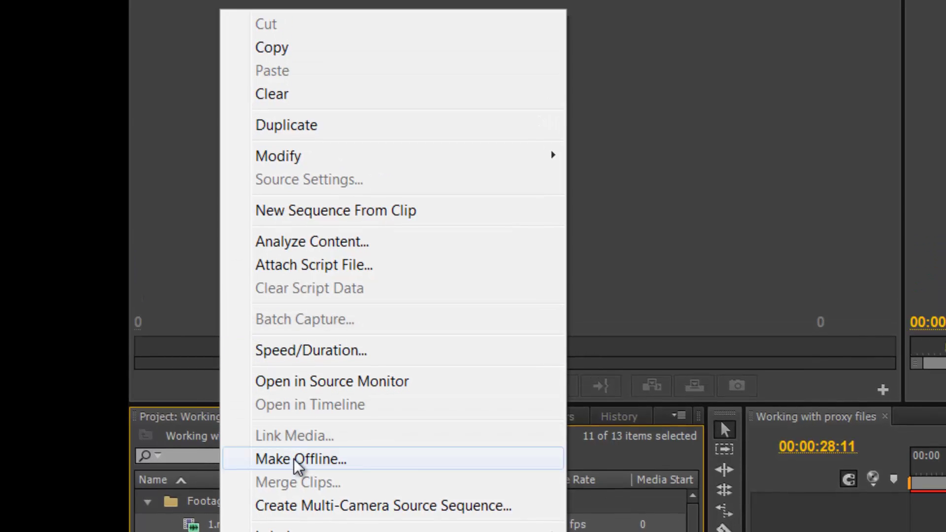
pyautogui.click(293, 459)
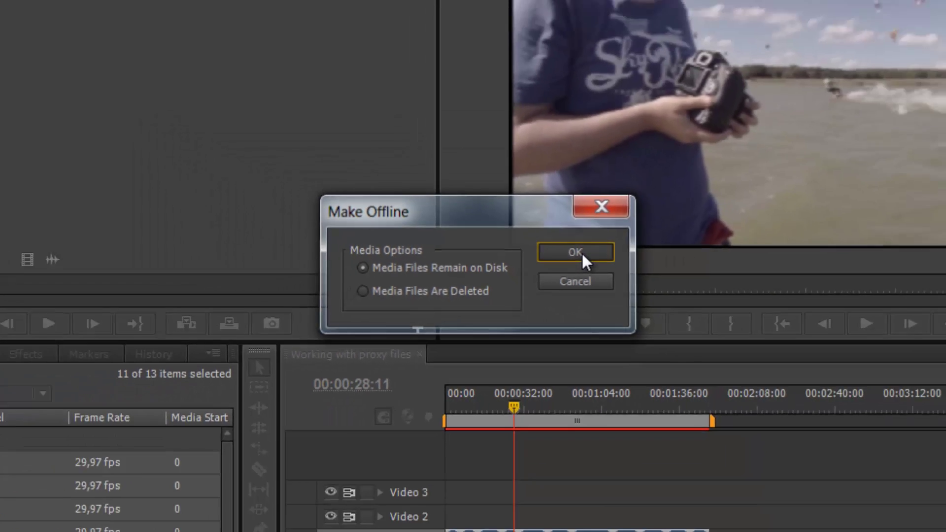
pyautogui.click(711, 260)
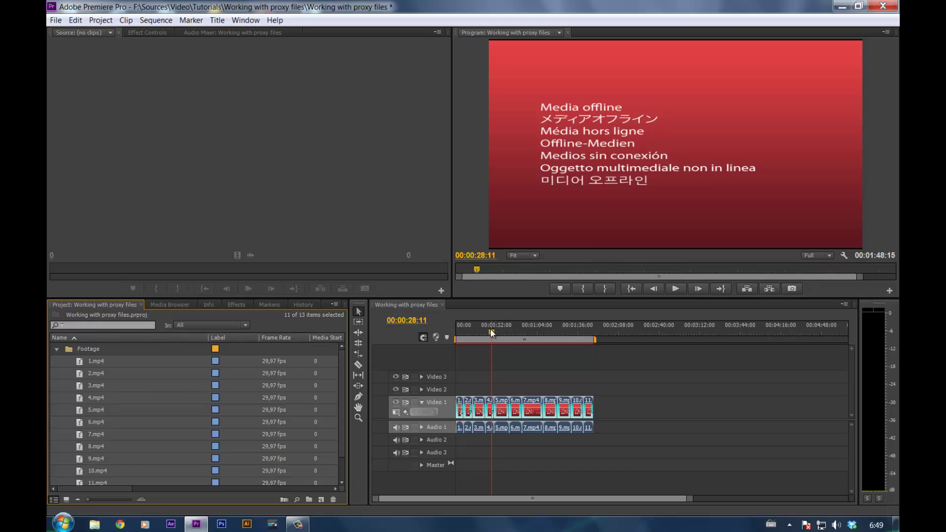
pyautogui.moveTo(490, 329); pyautogui.dragTo(508, 346)
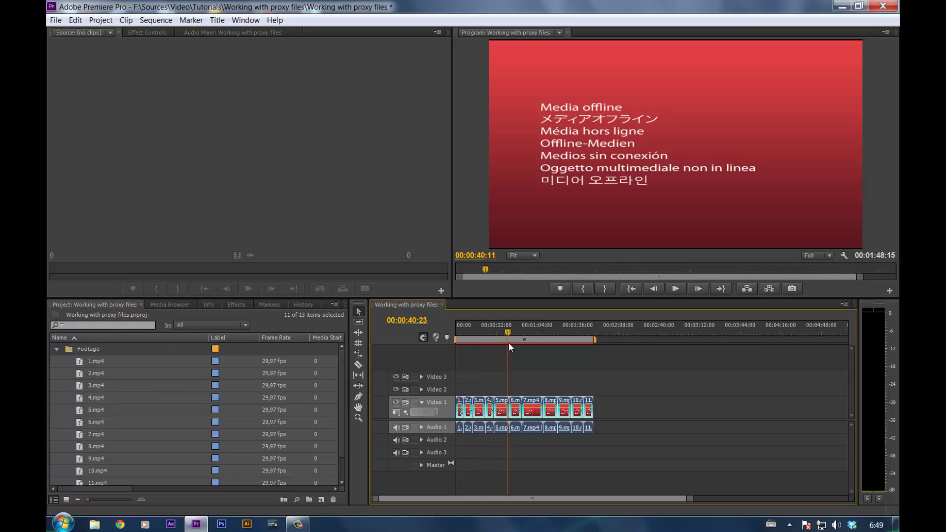
pyautogui.press('space')
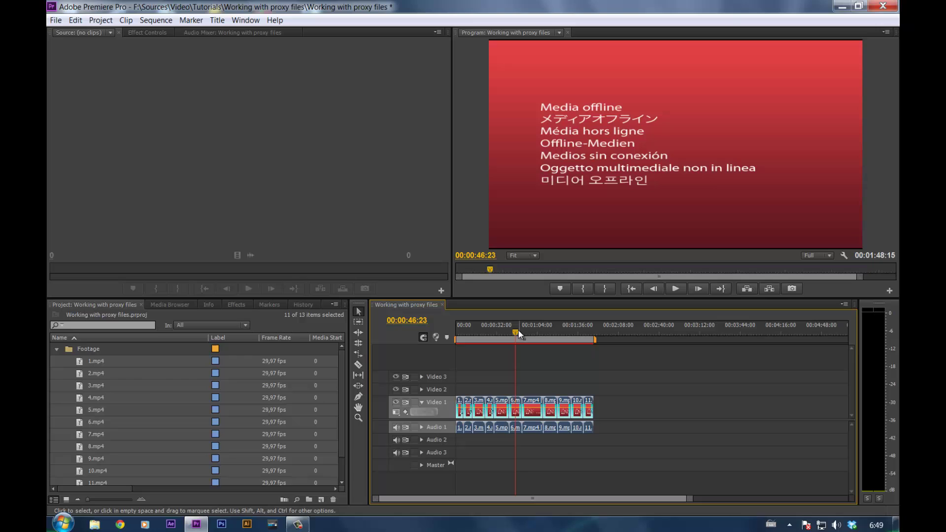
pyautogui.moveTo(517, 329)
pyautogui.mouseDown()
pyautogui.moveTo(533, 336)
pyautogui.moveTo(524, 335)
pyautogui.mouseUp()
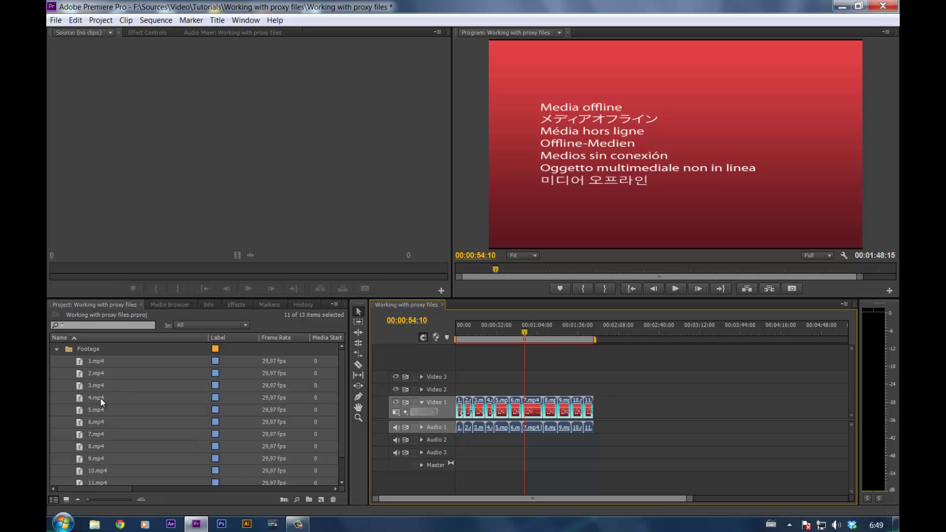
# Step: Start Link Media for 1.mp4 and pick full-resolution clip 1 in the Footage folder
pyautogui.rightClick(96, 364)
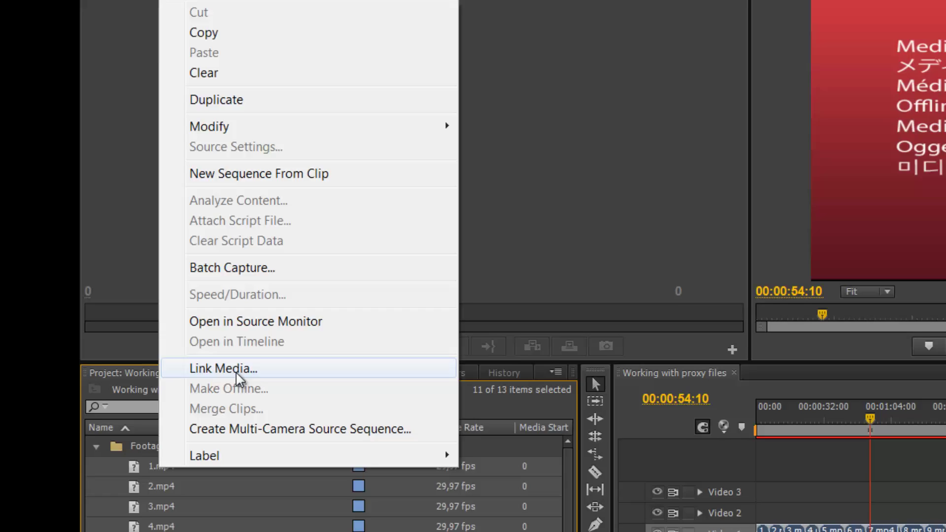
pyautogui.click(236, 374)
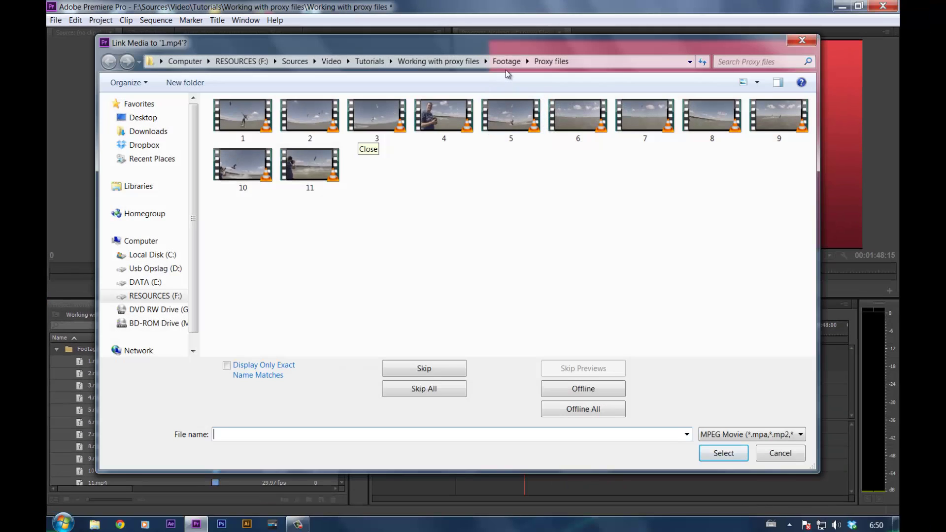
pyautogui.click(507, 62)
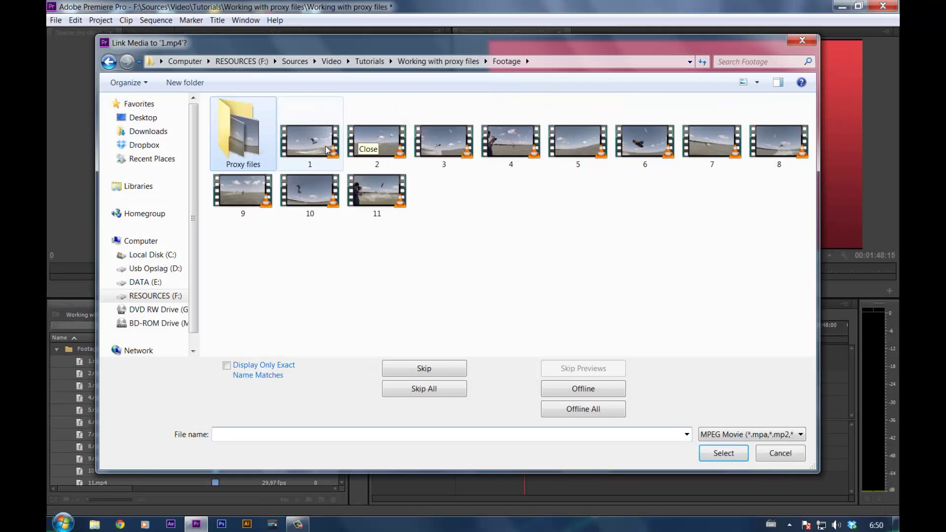
pyautogui.click(314, 148)
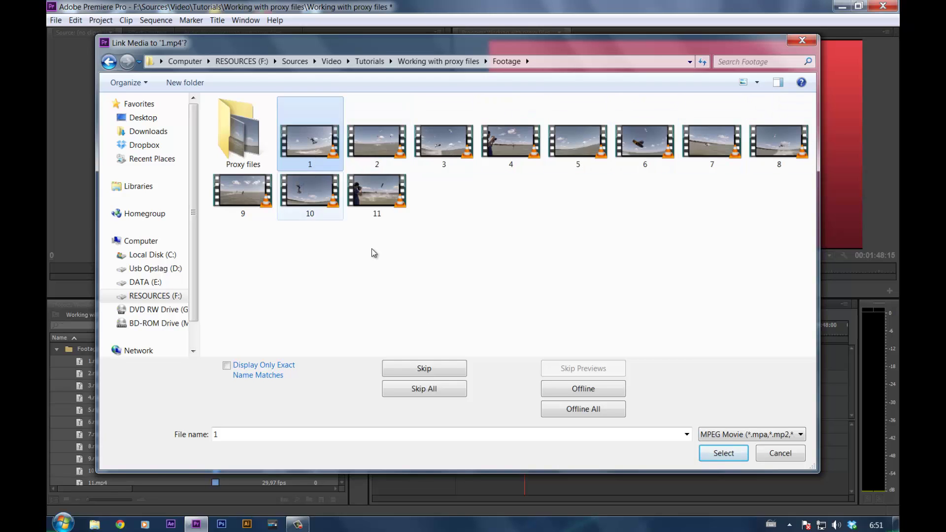
# Step: Confirm the link to clip 1, then play the sequence with the Program monitor maximized, then restored
pyautogui.click(733, 457)
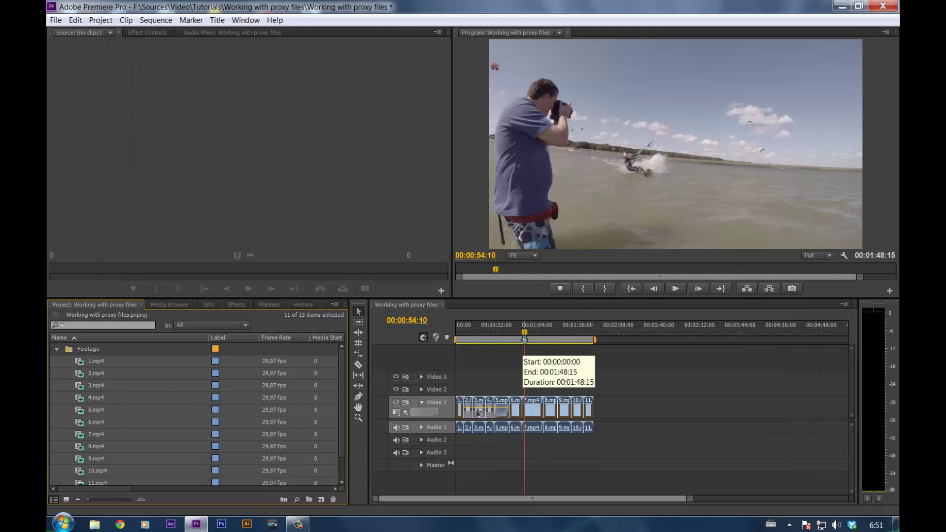
pyautogui.click(508, 333)
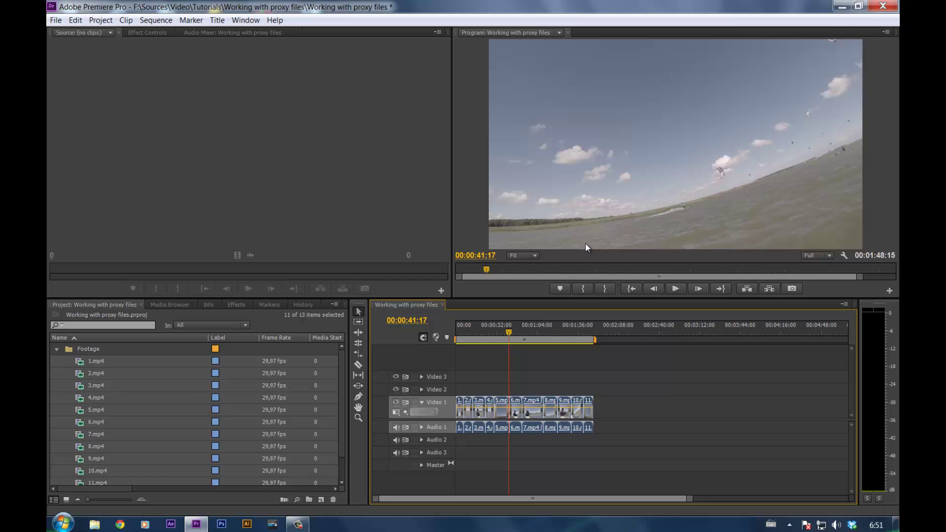
pyautogui.press('space')
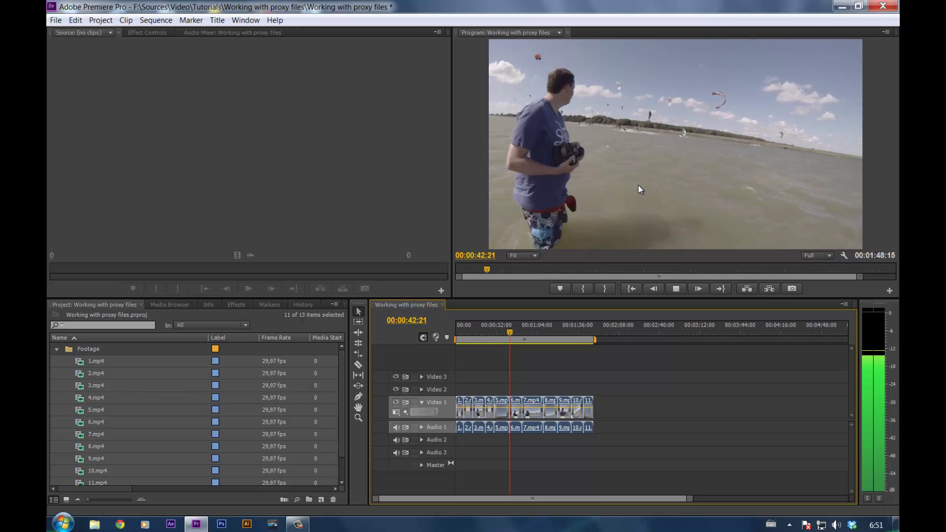
pyautogui.press('`')
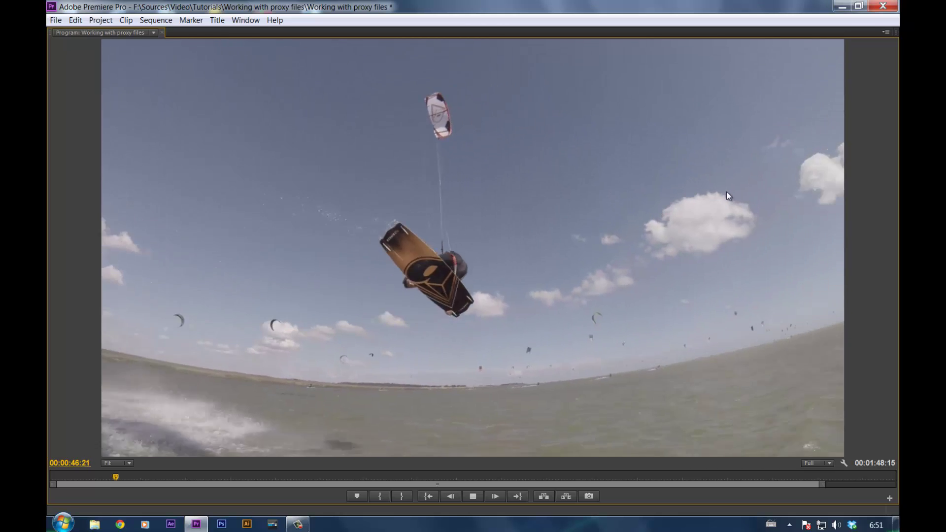
pyautogui.press('space')
pyautogui.press('`')
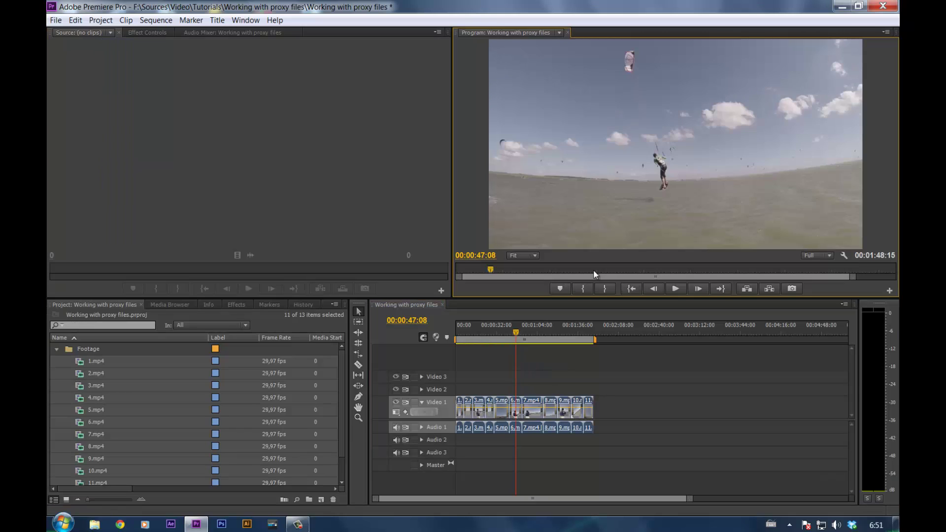